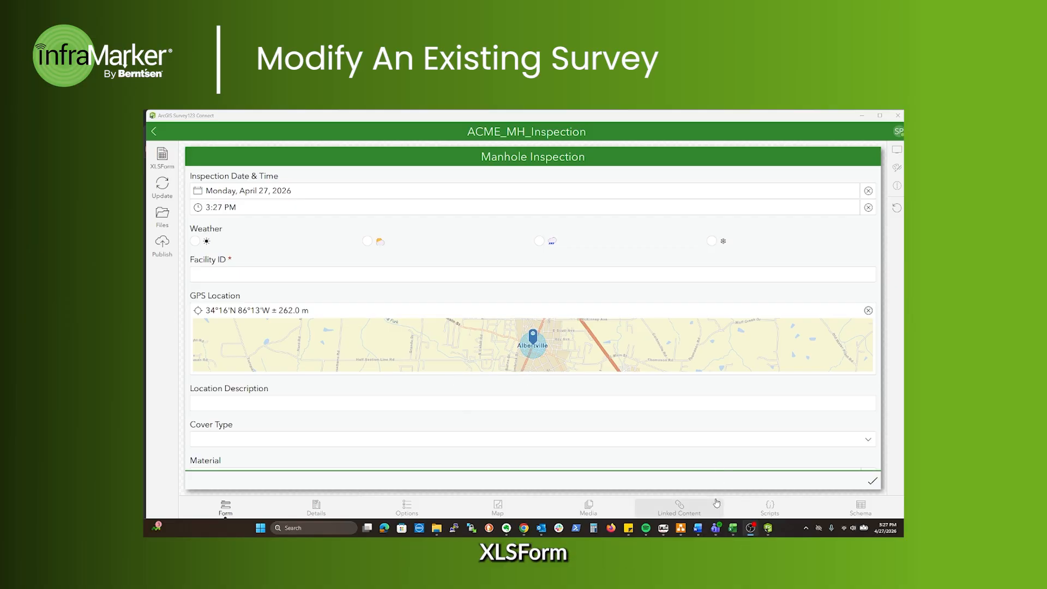
Open the InfraMarker template workbook and the survey's ACME_MH_Inspection XLSForm spreadsheet
mouse_move(730, 530)
left_click(690, 487)
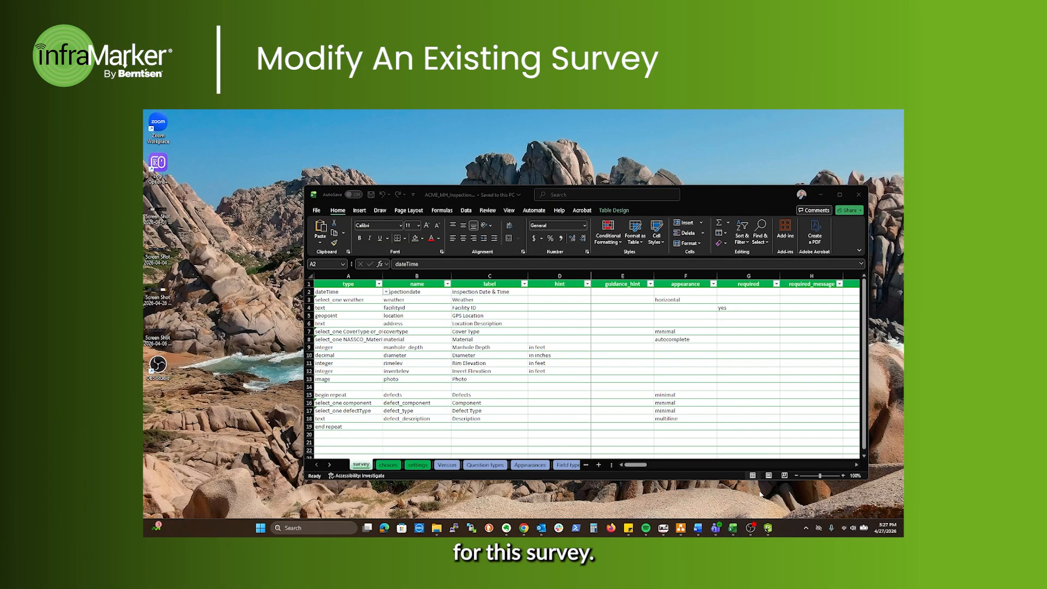
left_click(739, 514)
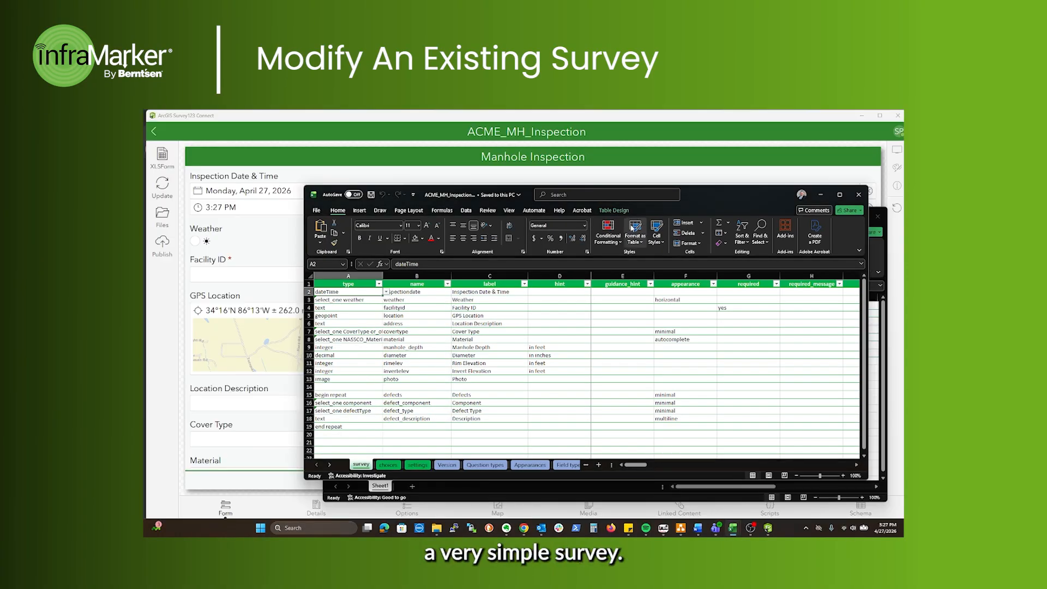
Insert six blank rows at row 14, above the begin repeat row of the survey sheet
left_click_drag(686, 186, 686, 138)
left_click(310, 338)
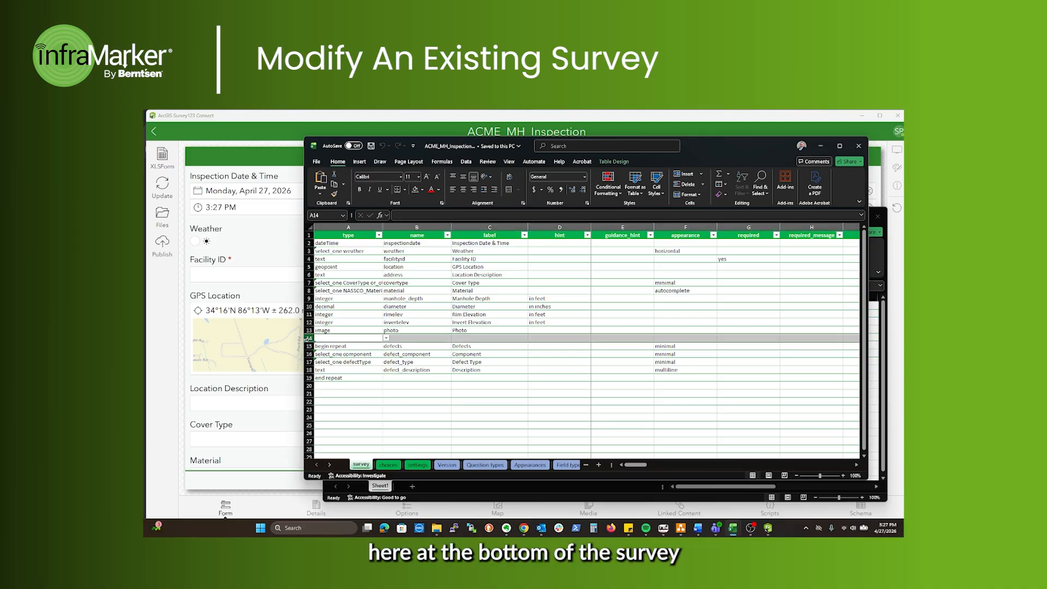
left_click_drag(310, 338, 308, 377)
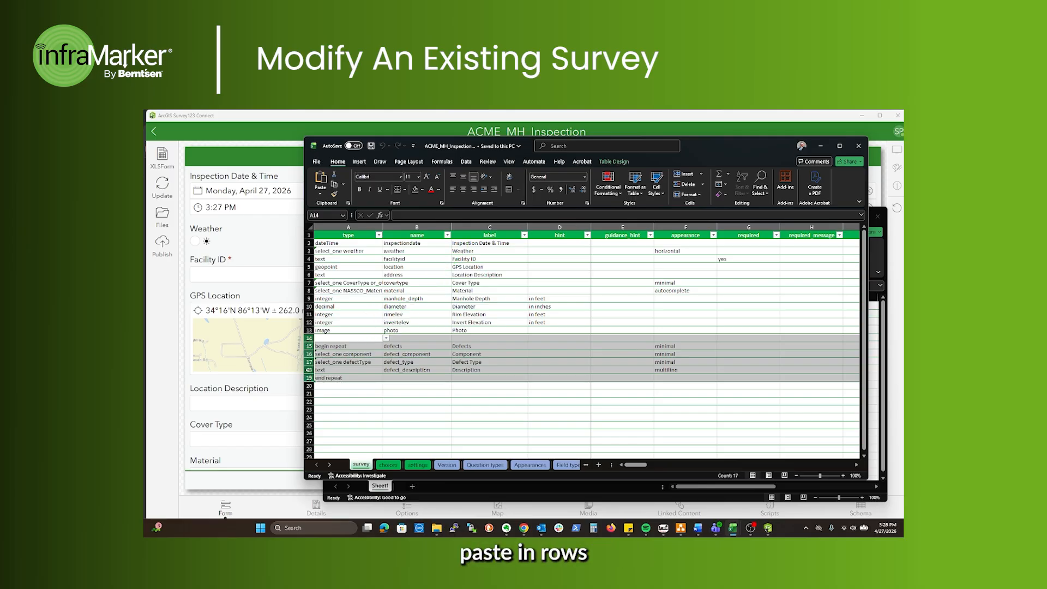
right_click(308, 377)
left_click(340, 296)
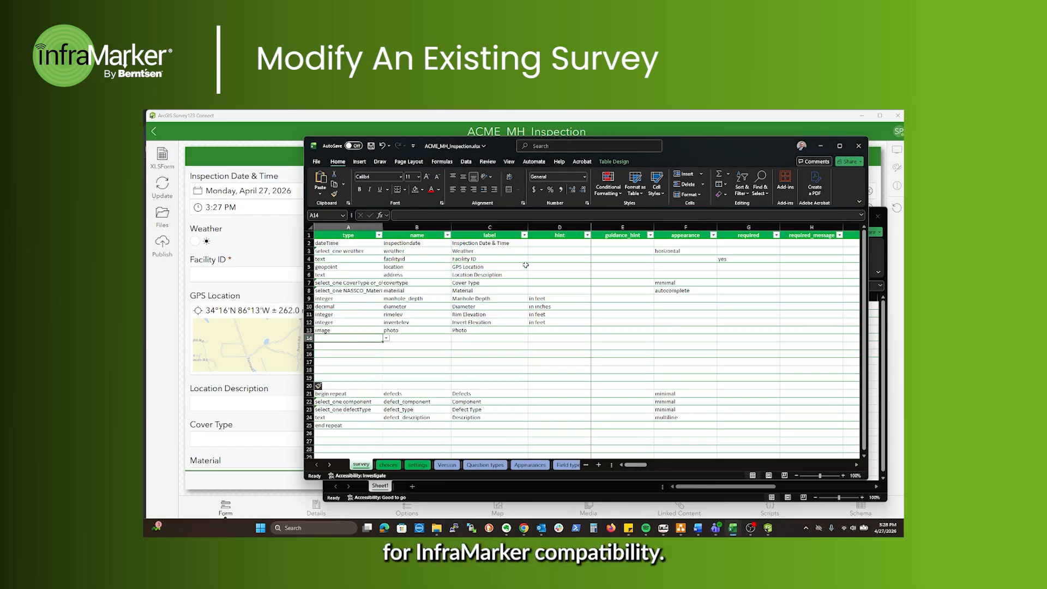
Copy the six InfraMarker rows from the template workbook
left_click(591, 499)
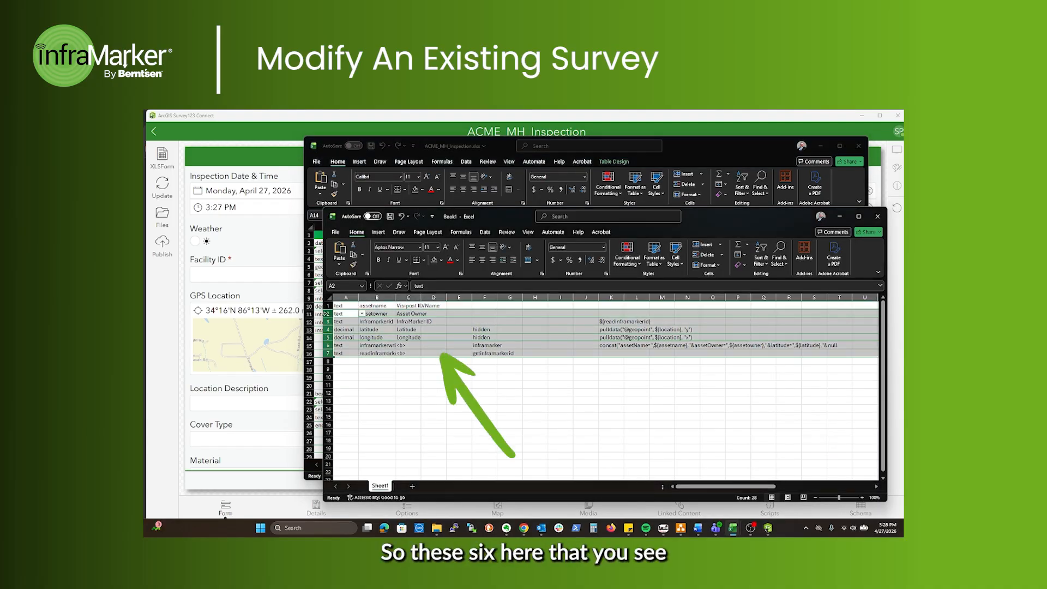
right_click(327, 314)
left_click(349, 334)
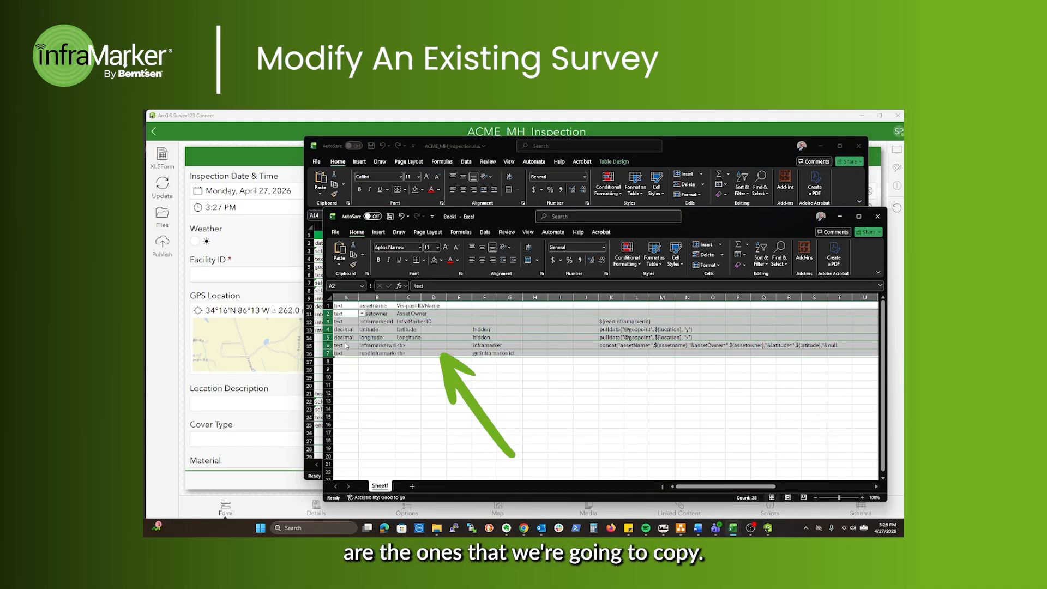
Paste the InfraMarker rows into the blank rows starting at row 14, accepting all name conflicts
left_click(318, 381)
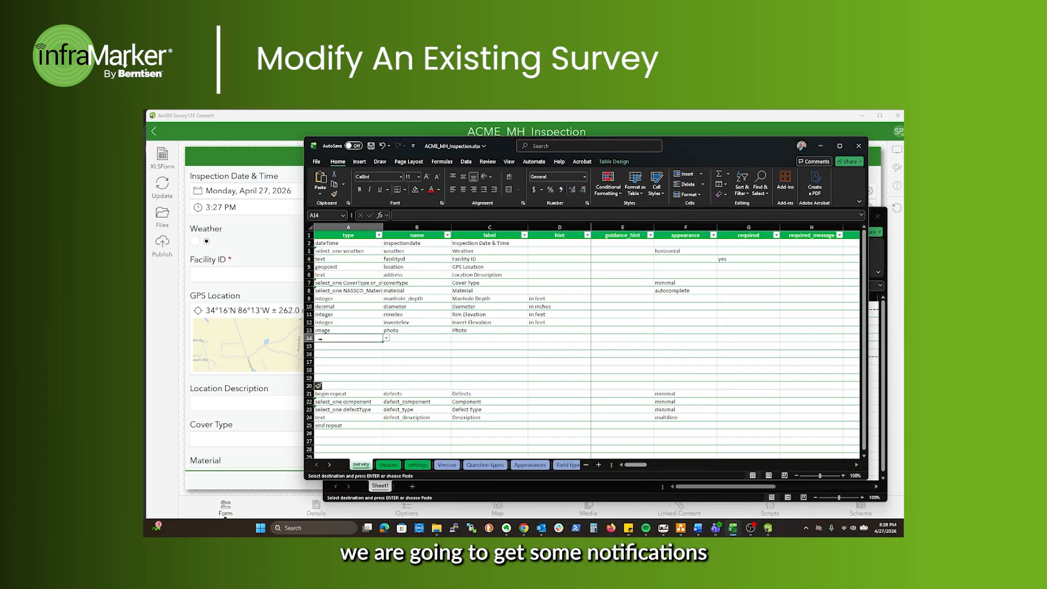
left_click(321, 338)
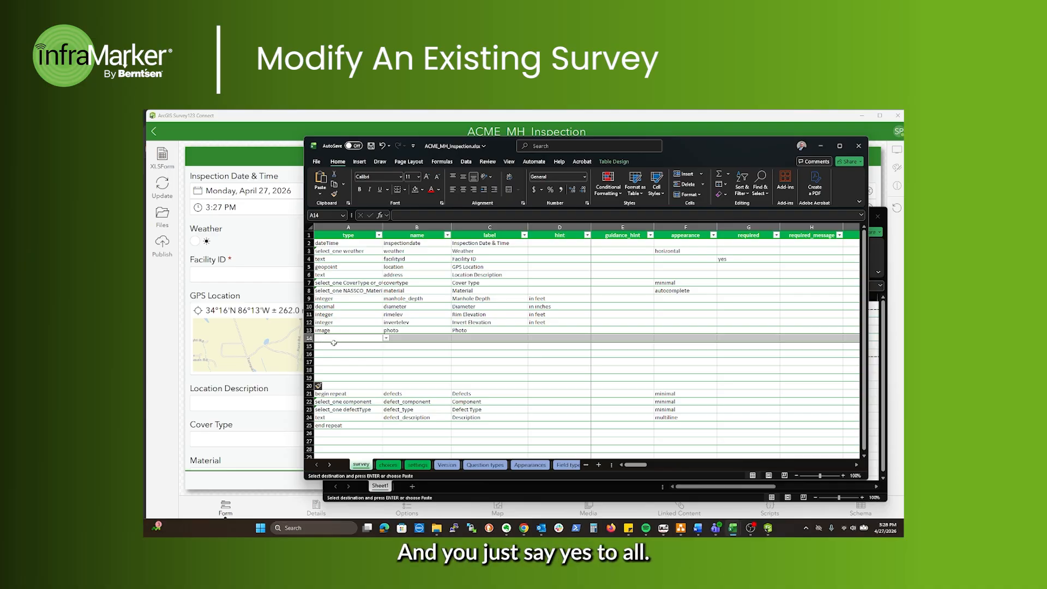
key("ctrl+v")
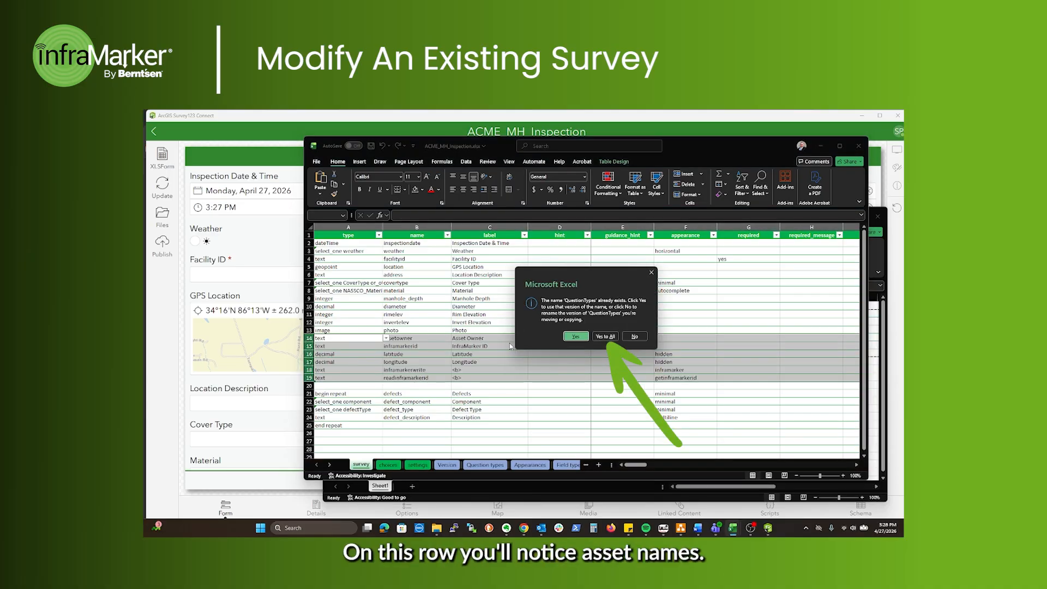
left_click(605, 336)
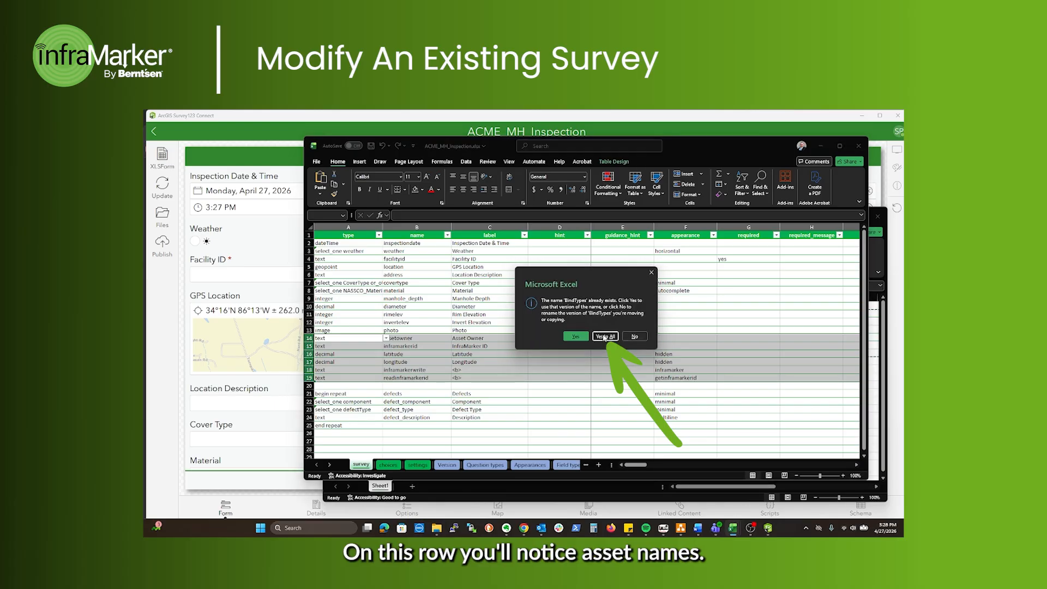
left_click(605, 336)
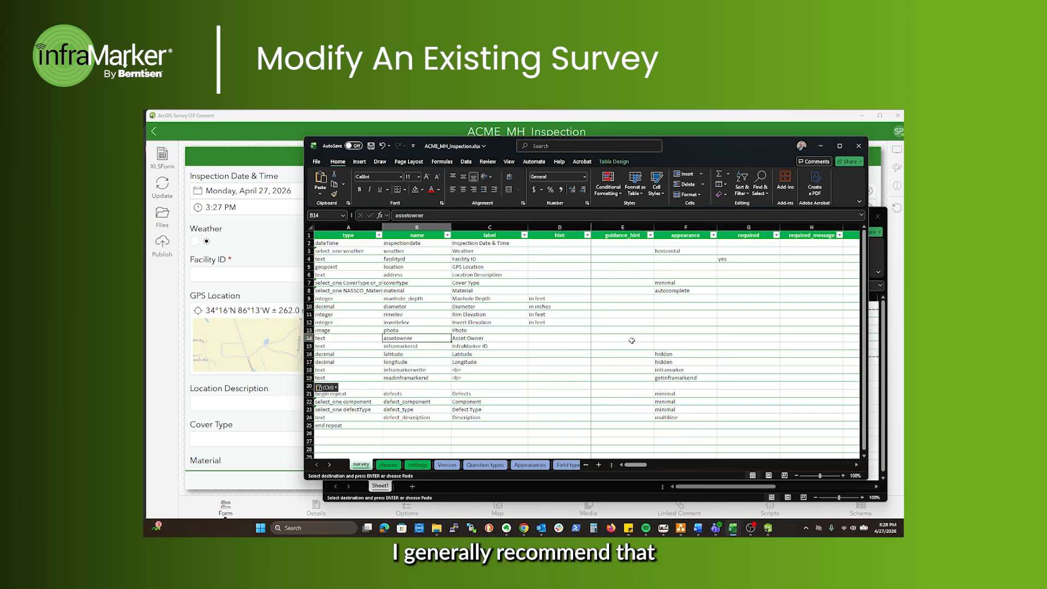
Set the assetowner row's appearance to hidden
left_click(674, 337)
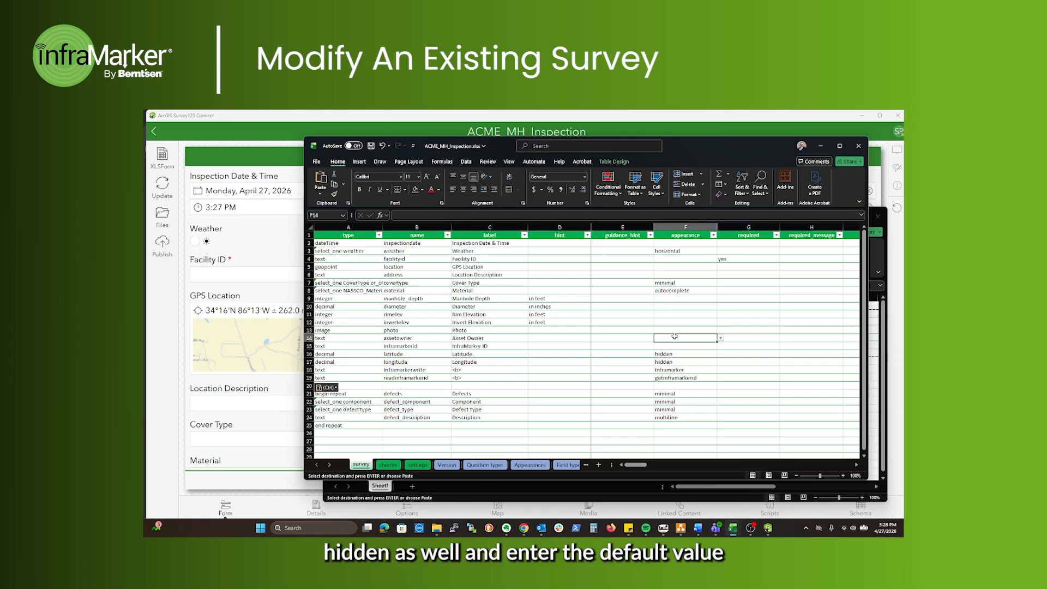
type("hi")
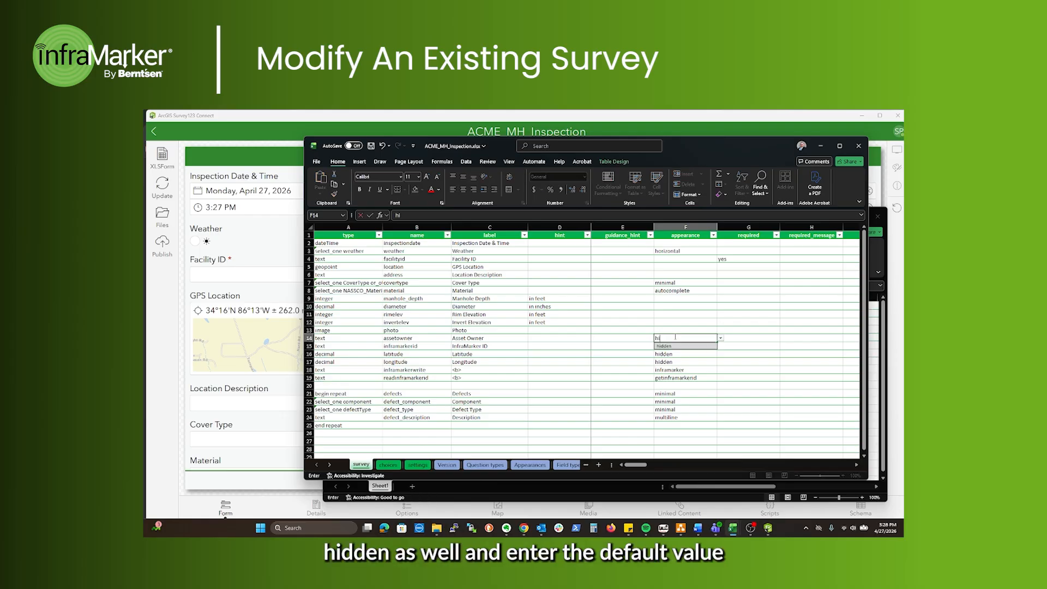
left_click(678, 345)
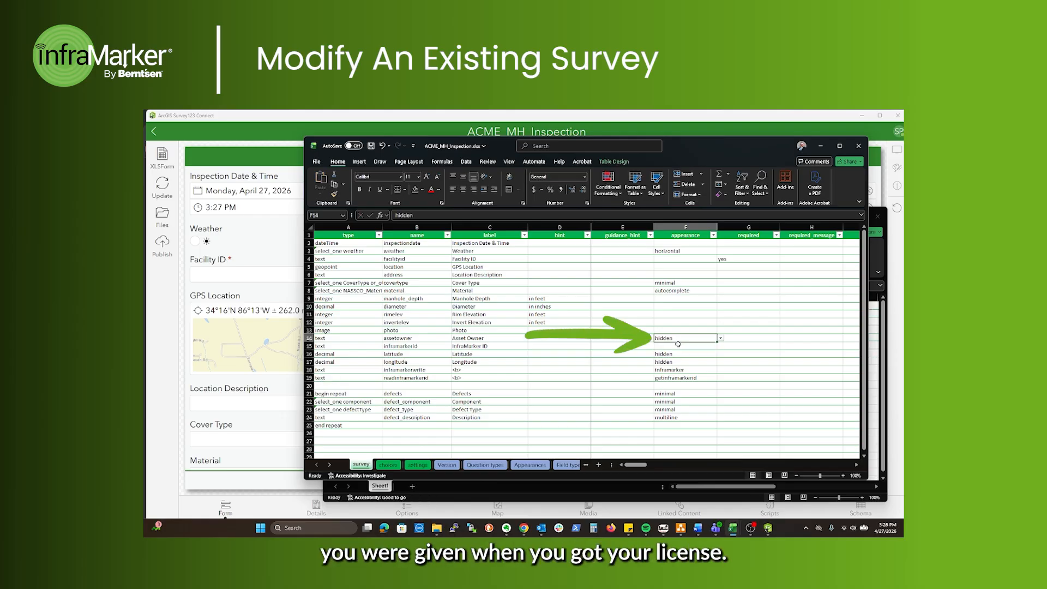
Enter the asset owner value issued with your licence as the assetowner row's default
left_click(737, 343)
key("Right")
key("Right")
key("Right")
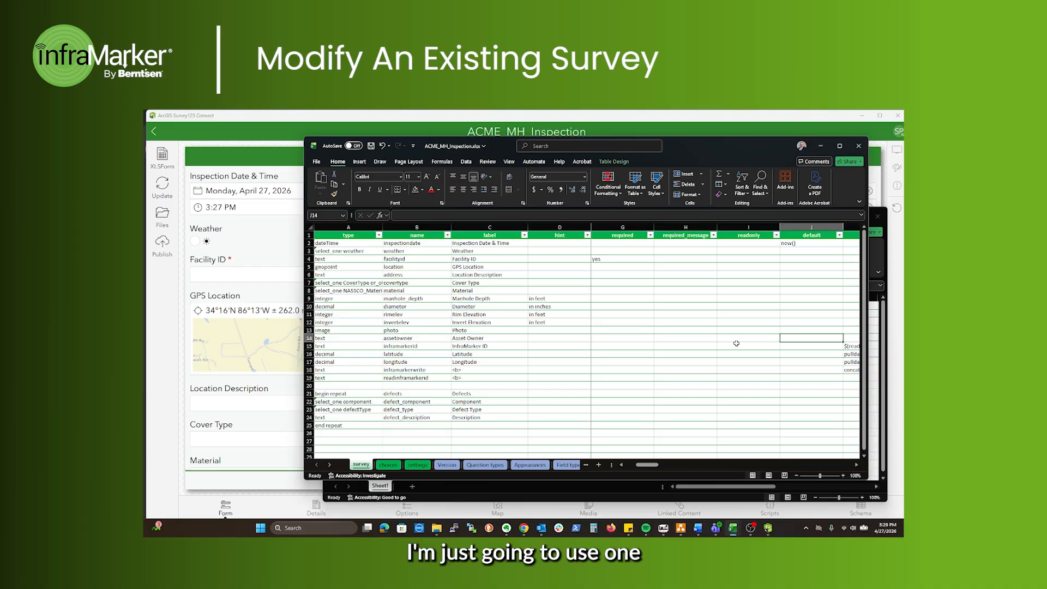
type("RDTestIA")
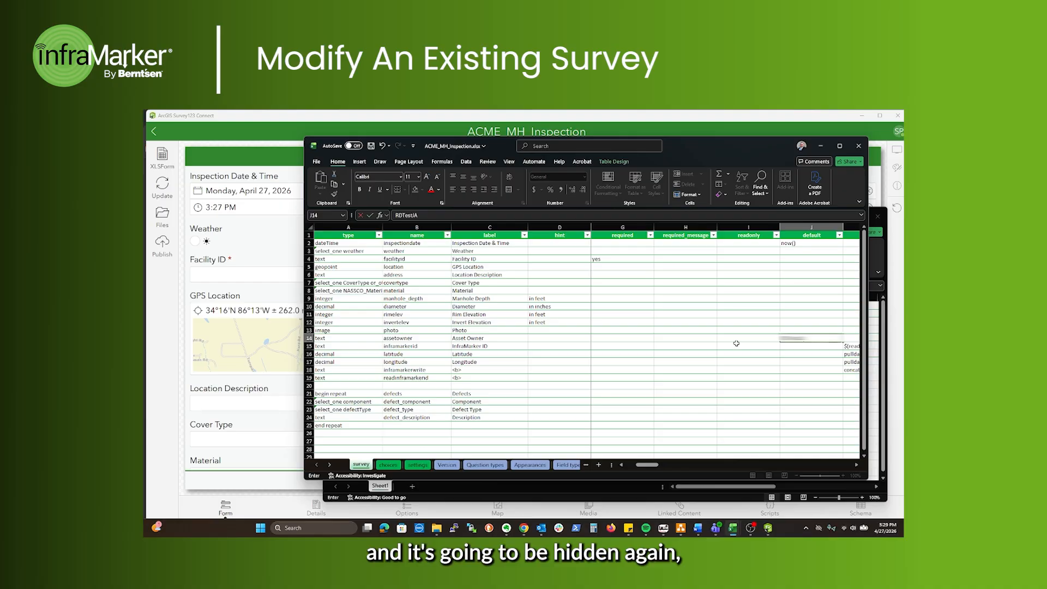
left_click(736, 343)
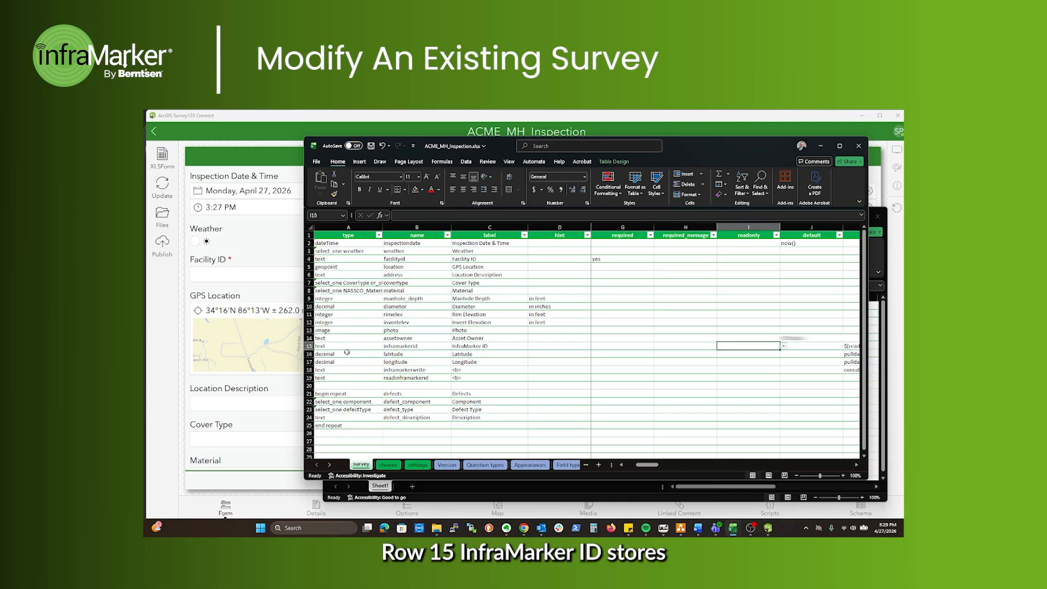
Examine the infraMarker ID, write and read rows and the facilityid field name
left_click(309, 346)
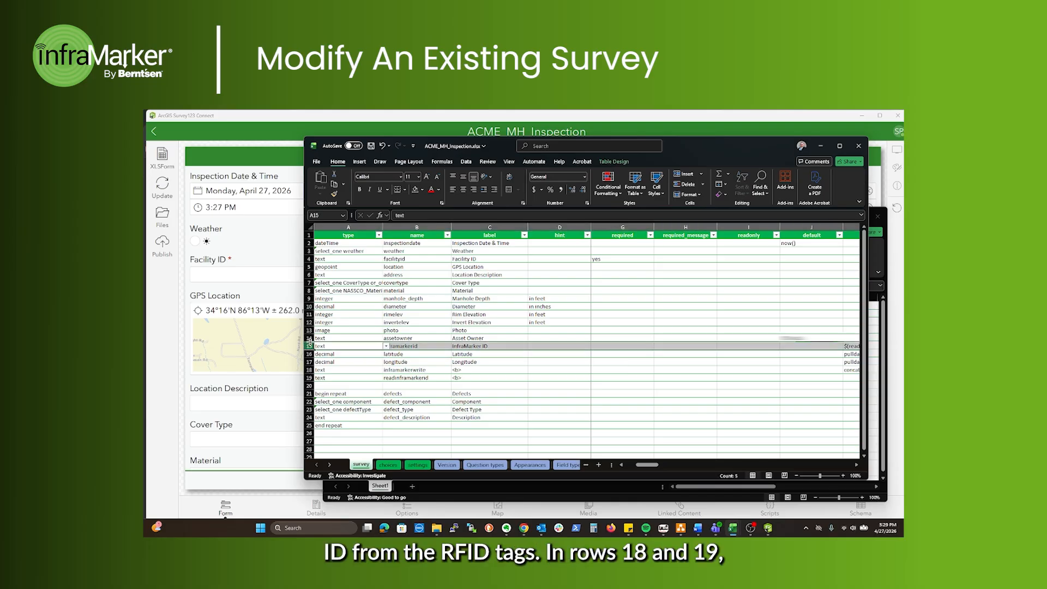
left_click(306, 370)
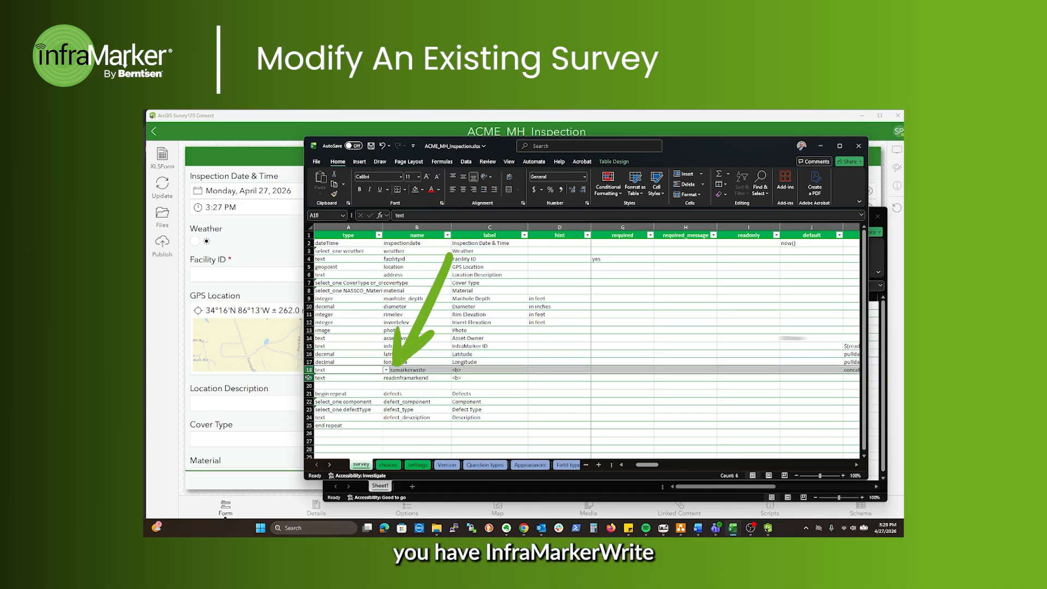
left_click(307, 378)
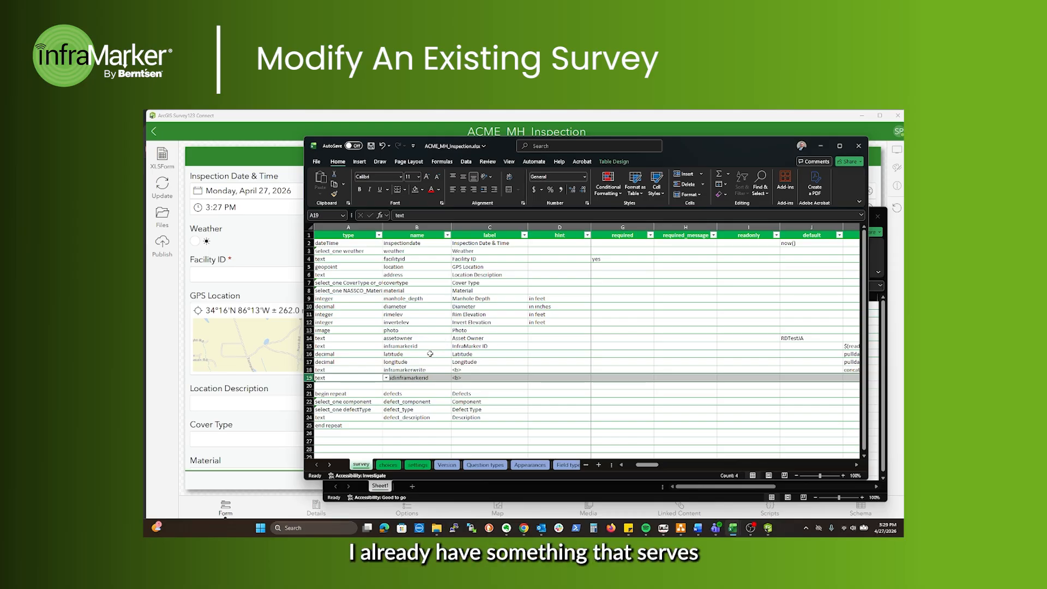
left_click(394, 260)
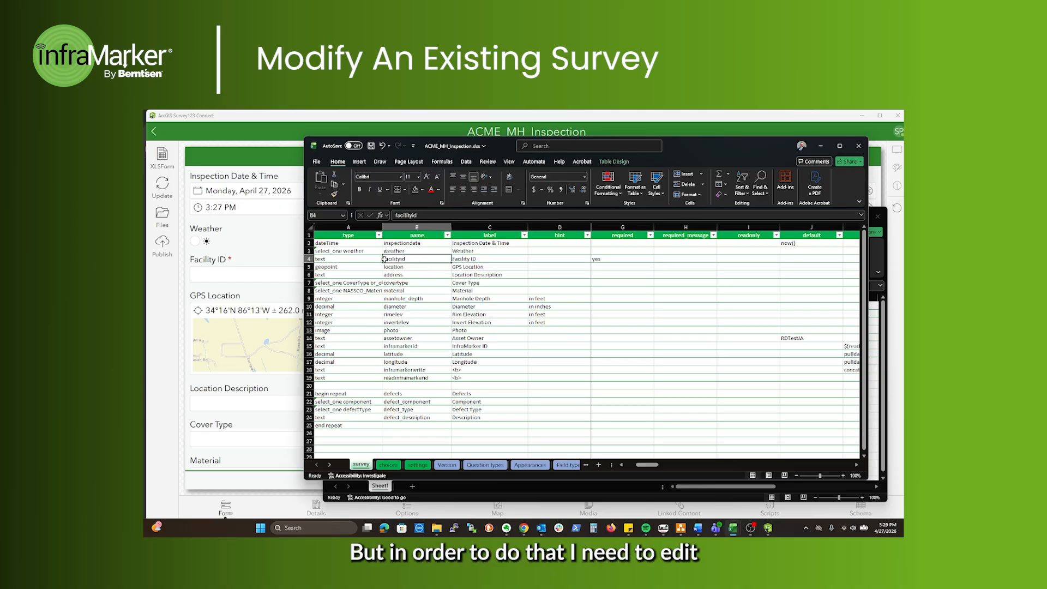
left_click(308, 370)
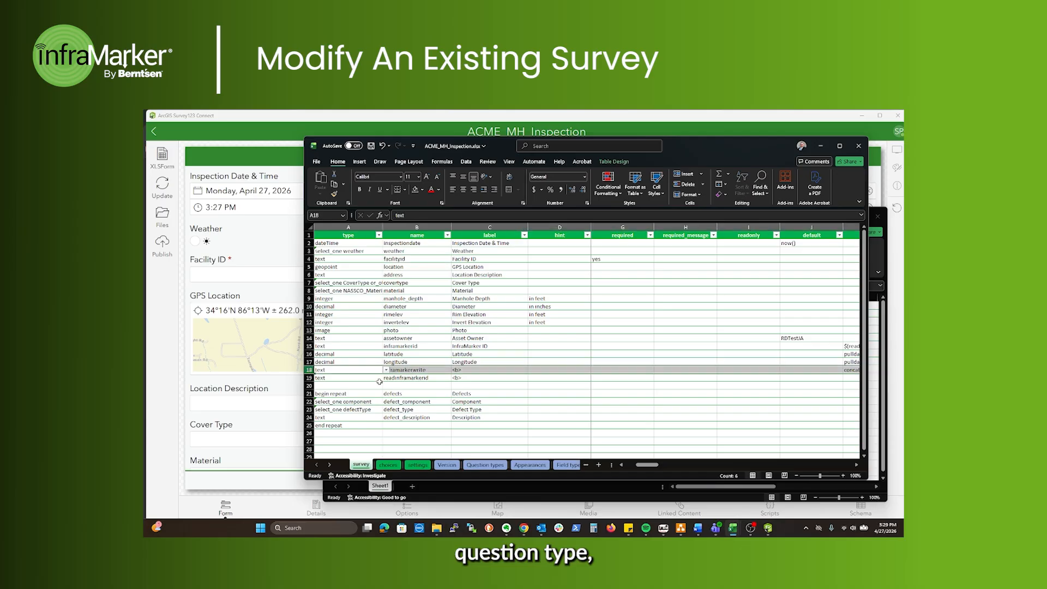
In the inframarkerwrite row's calculation, replace assetname with facilityid
left_click_drag(647, 465, 665, 465)
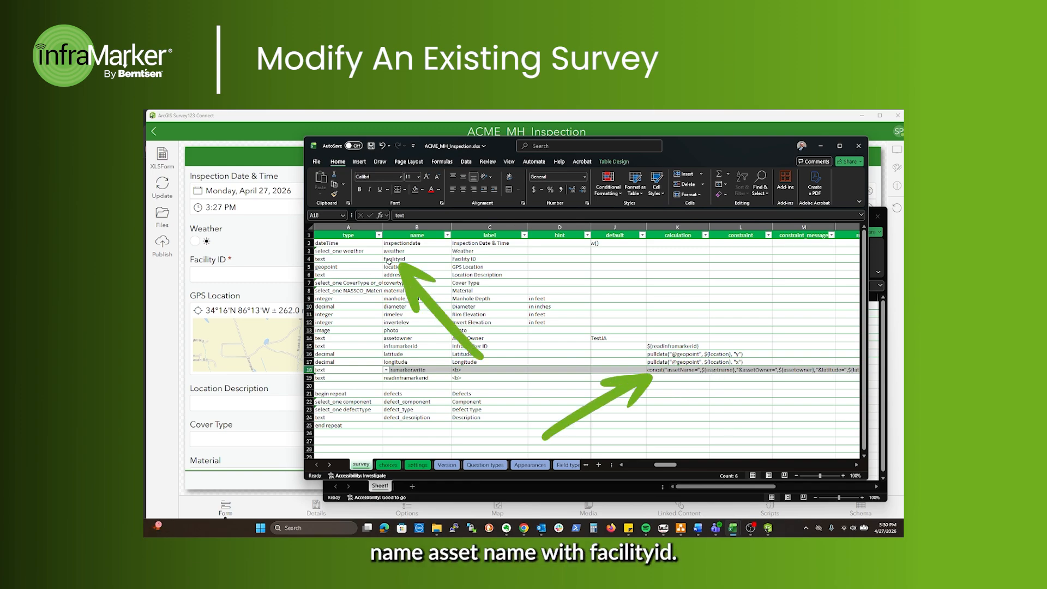
left_click(408, 261)
double_click(405, 259)
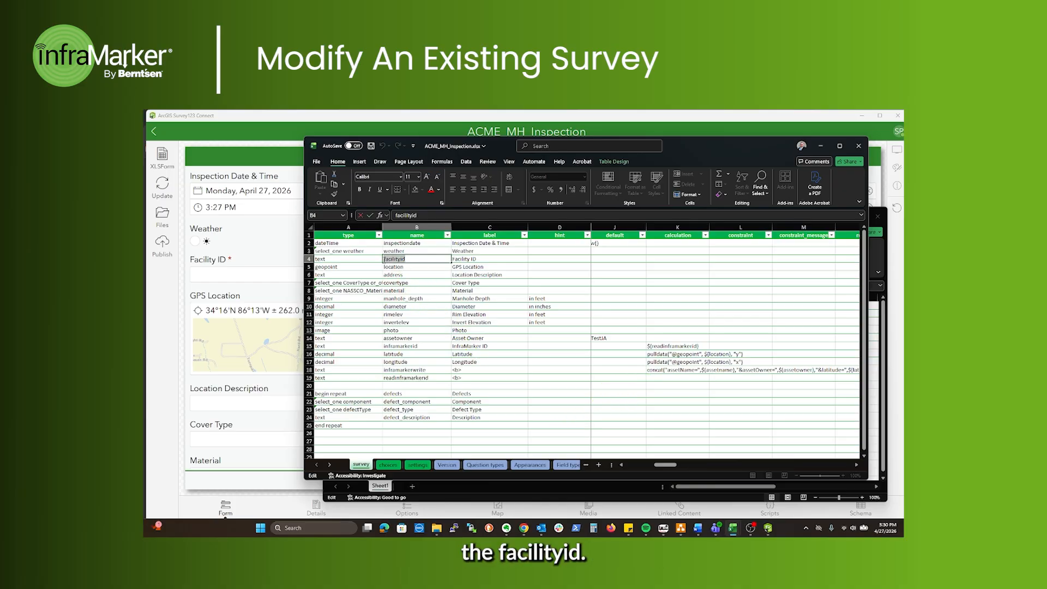
left_click(658, 372)
left_click(473, 215)
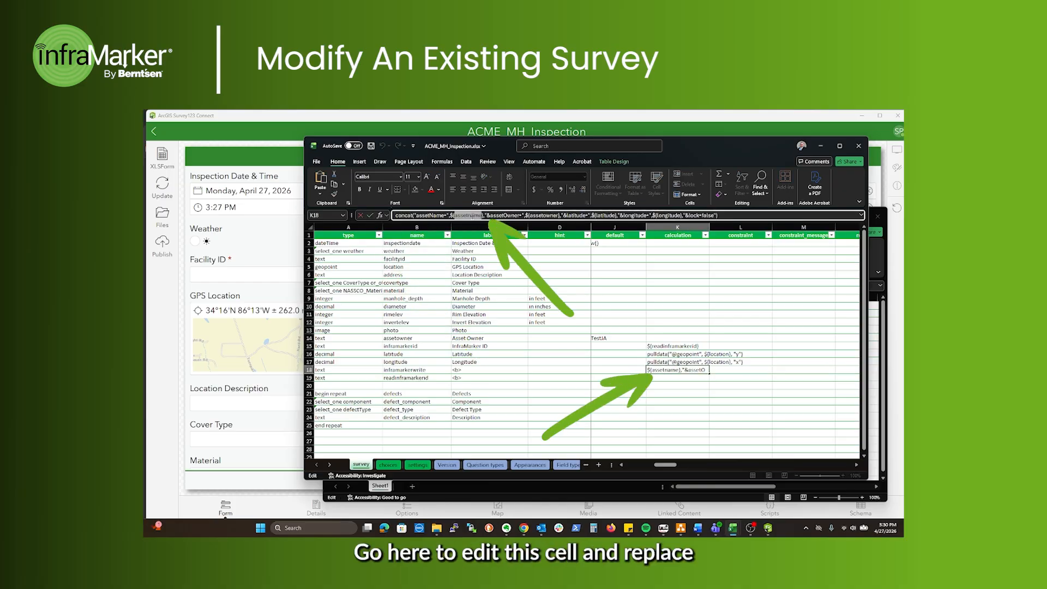
double_click(472, 216)
type("facilityid")
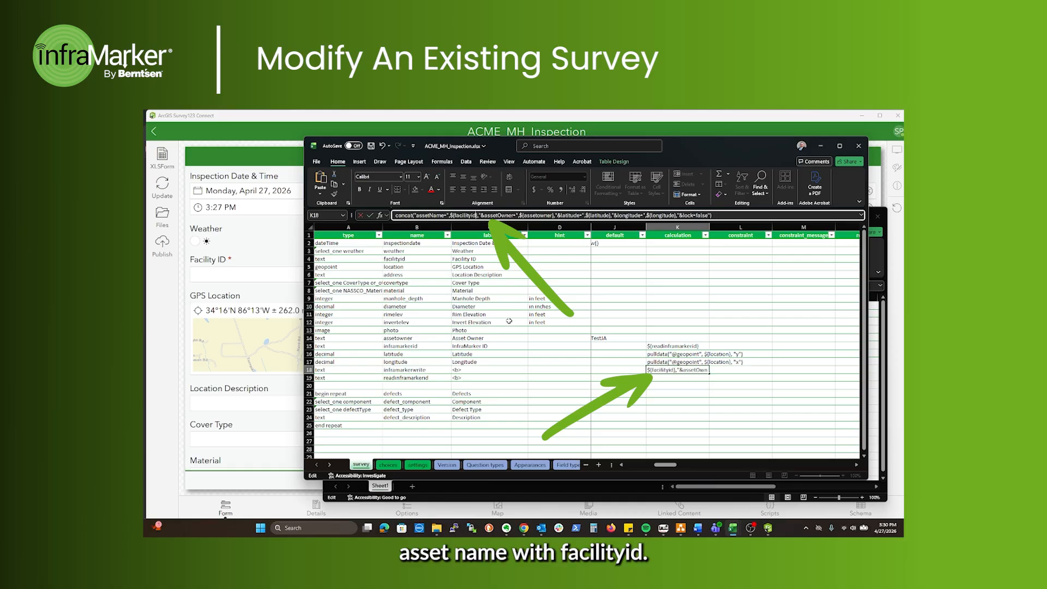
left_click(510, 322)
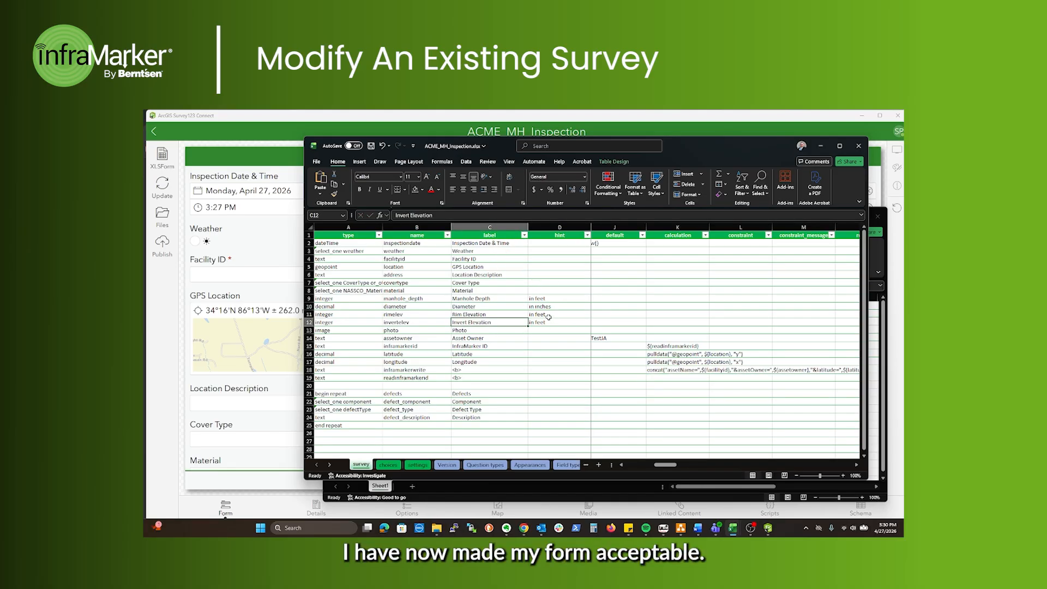
Save the spreadsheet and review the added InfraMarker fields in the form preview
left_click(371, 147)
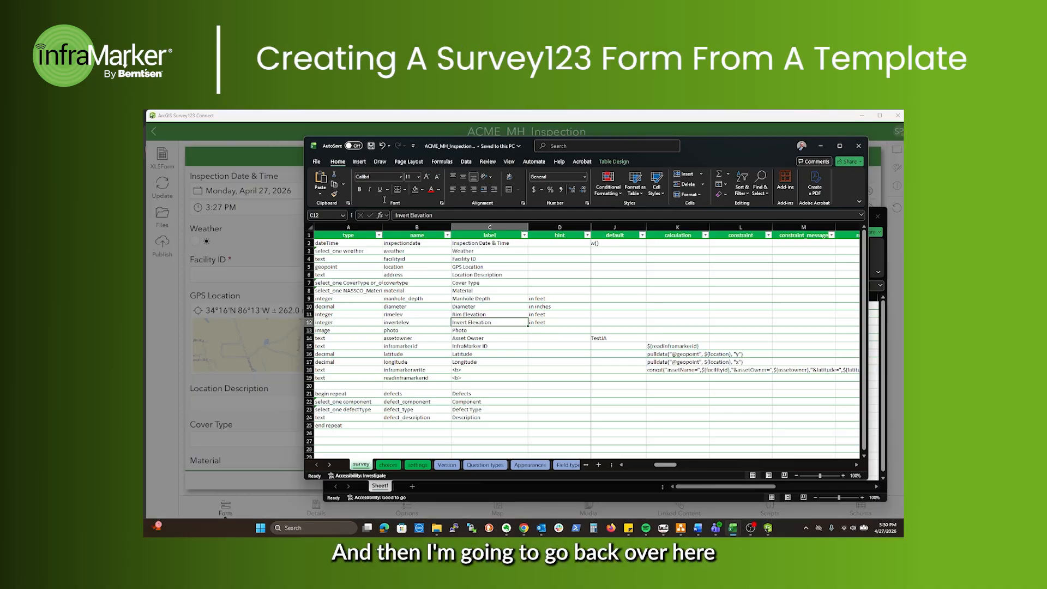
left_click(285, 125)
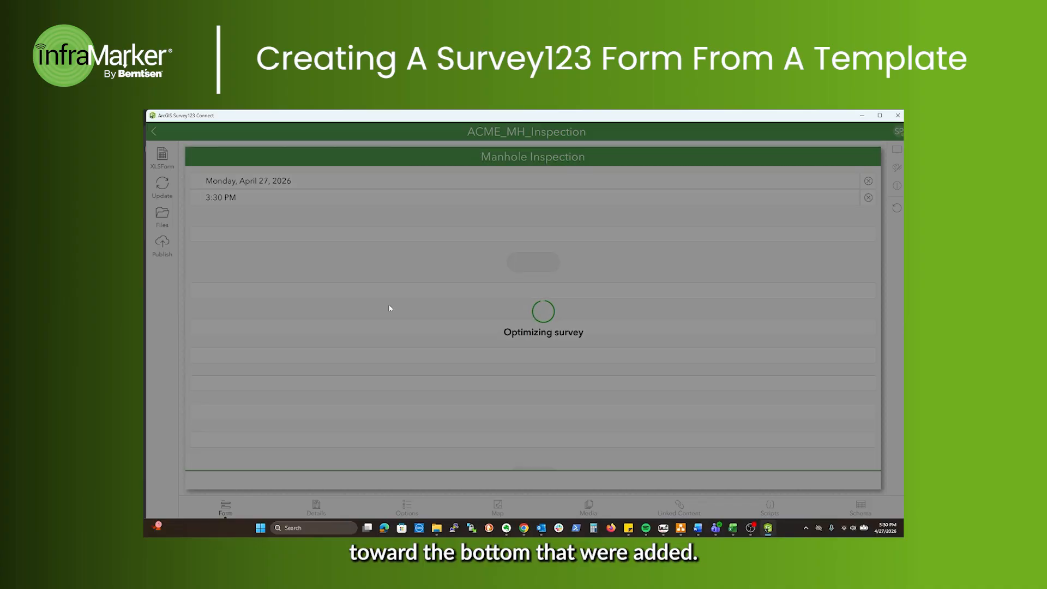
scroll(385, 294, "down", 5)
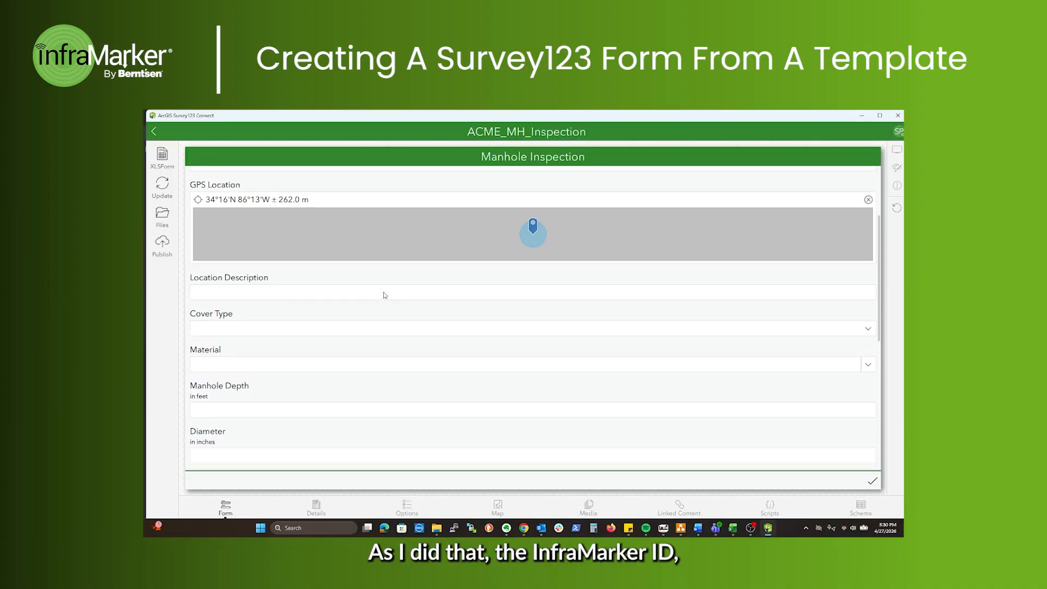
scroll(392, 303, "down", 3)
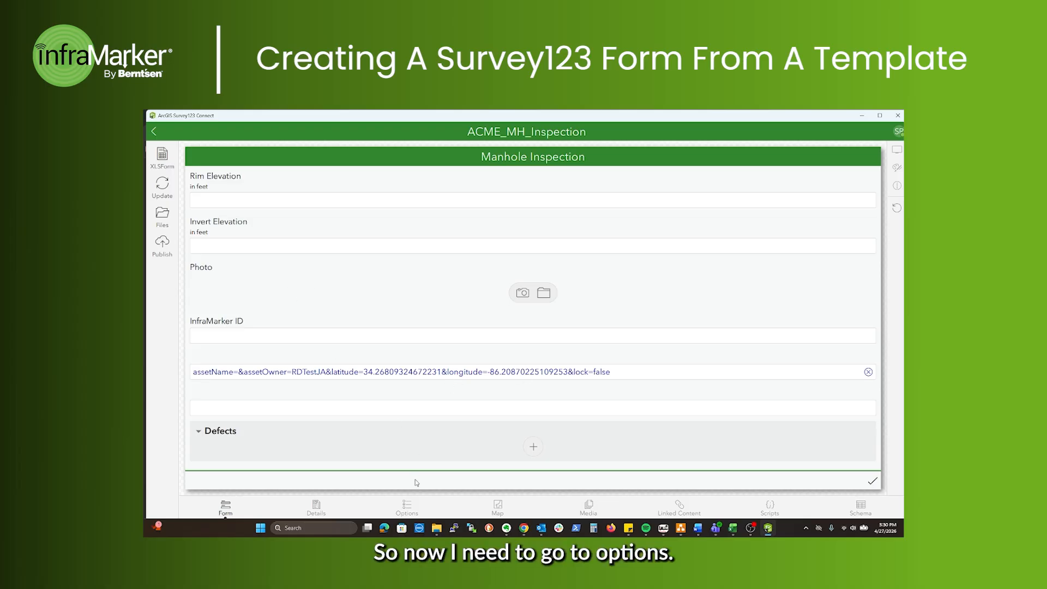
In the survey options, enable the Inbox and disable the Sent folder
left_click(408, 509)
left_click(211, 284)
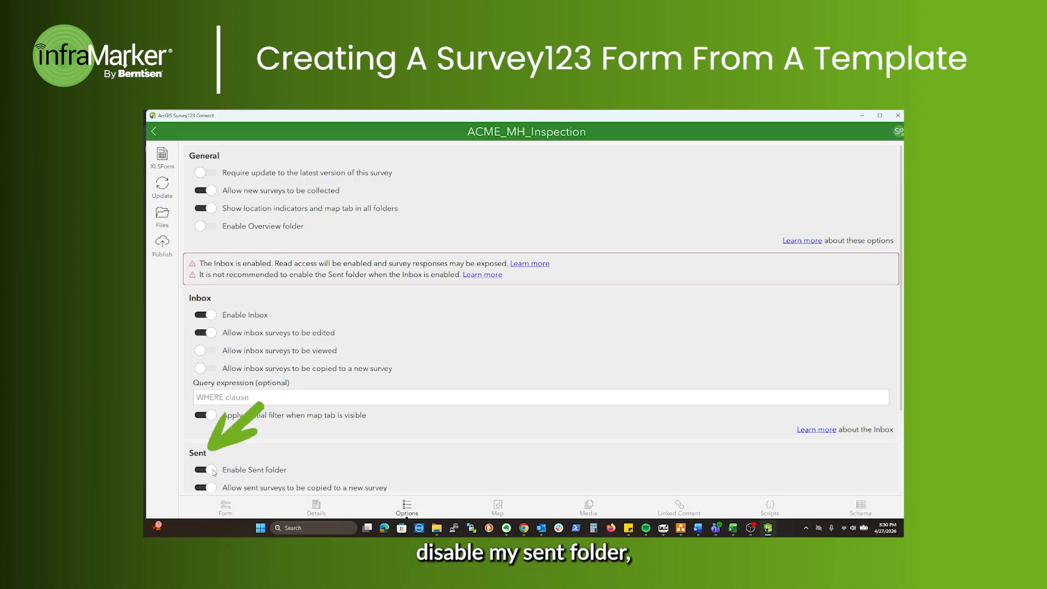
left_click(212, 471)
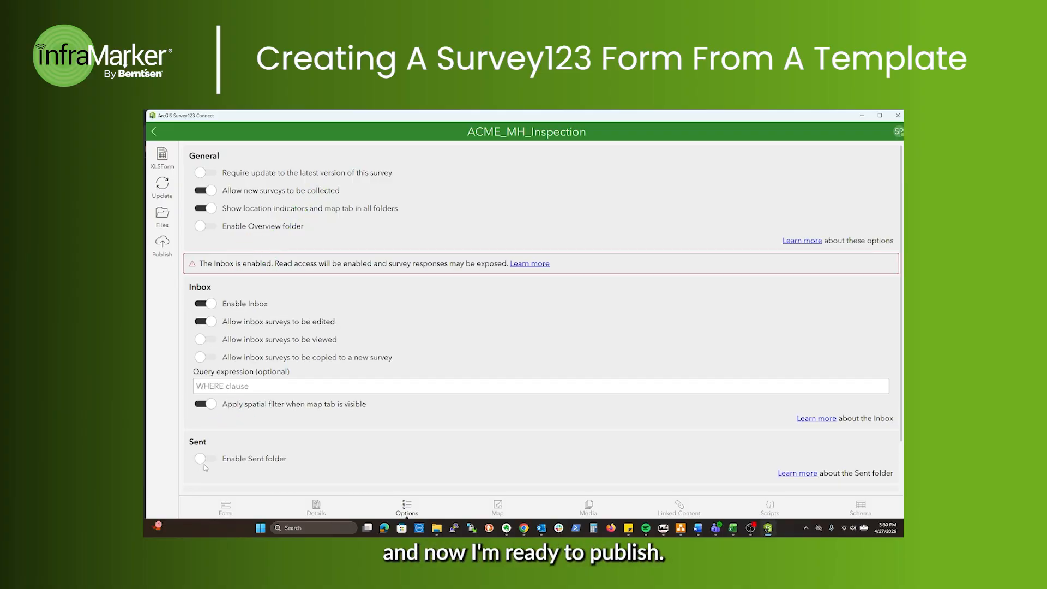
Publish the ACME_MH_Inspection survey
left_click(163, 244)
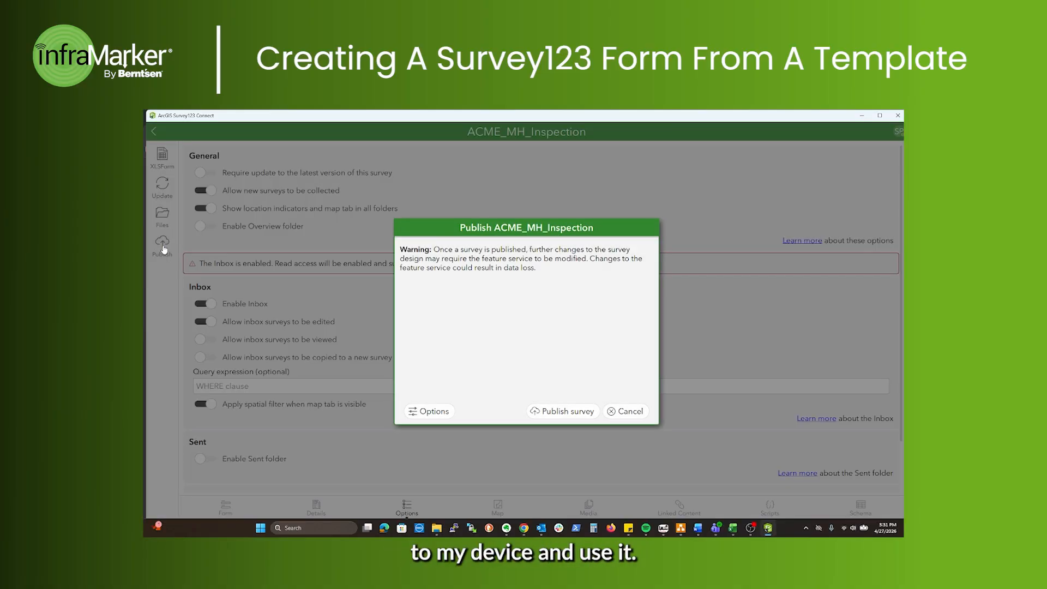
left_click(562, 413)
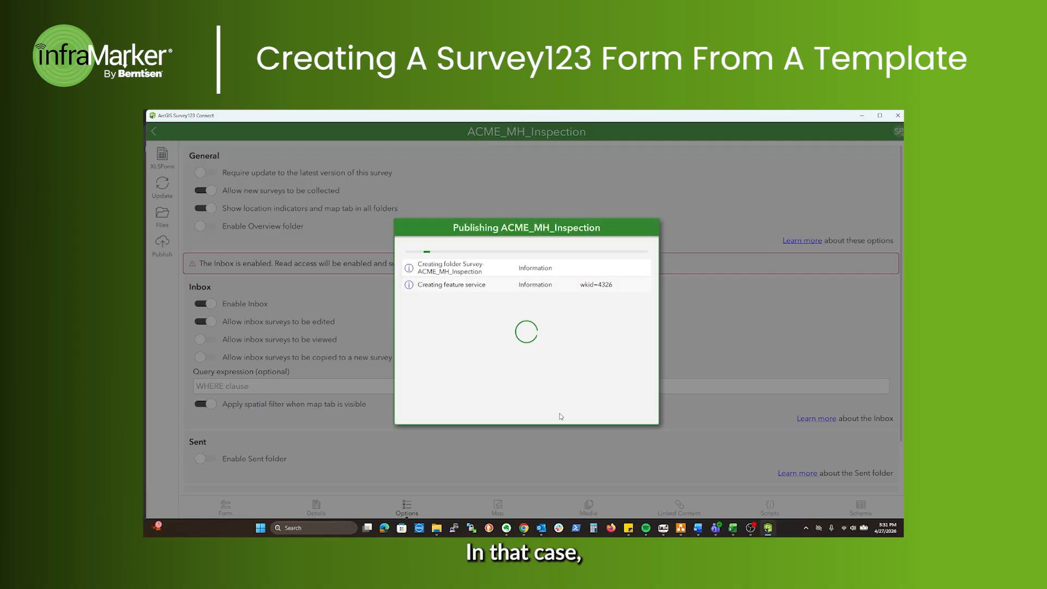